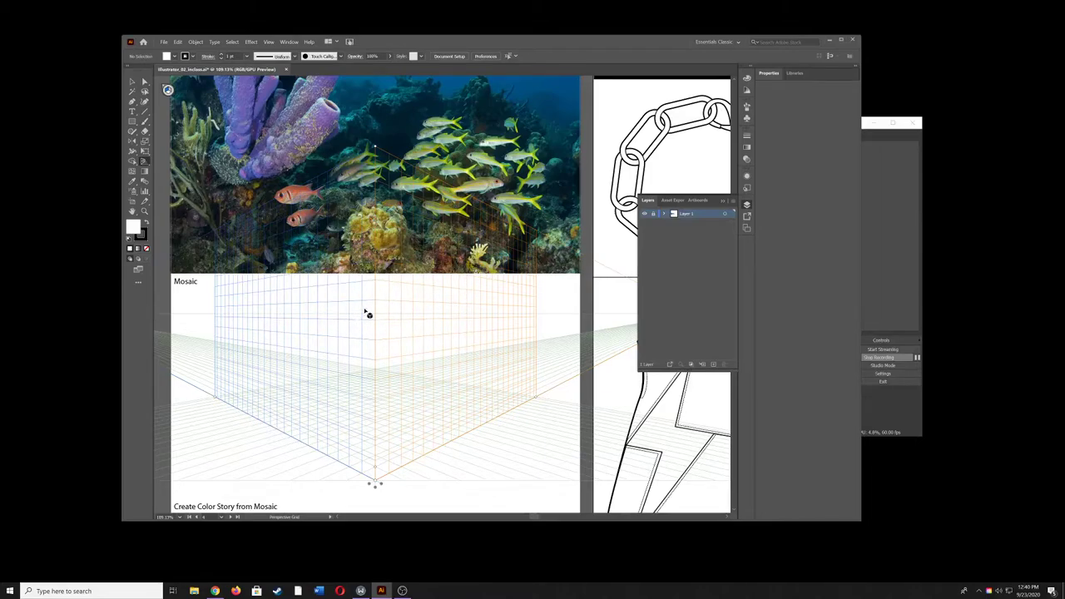
- Hide the perspective grid with View > Perspective Grid > Hide Grid
click(269, 42)
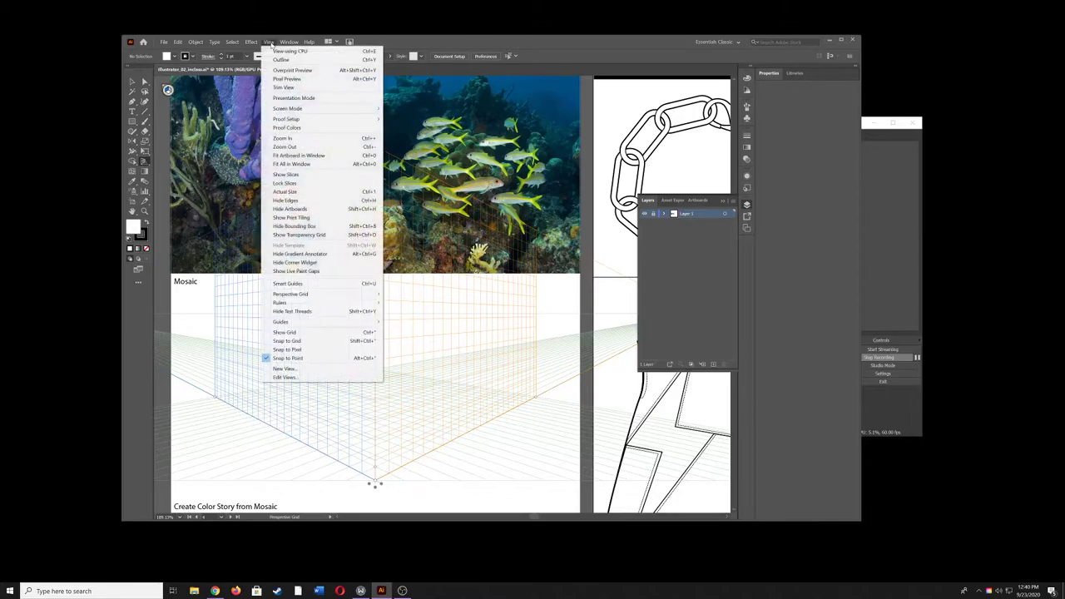
mouse_move(304, 296)
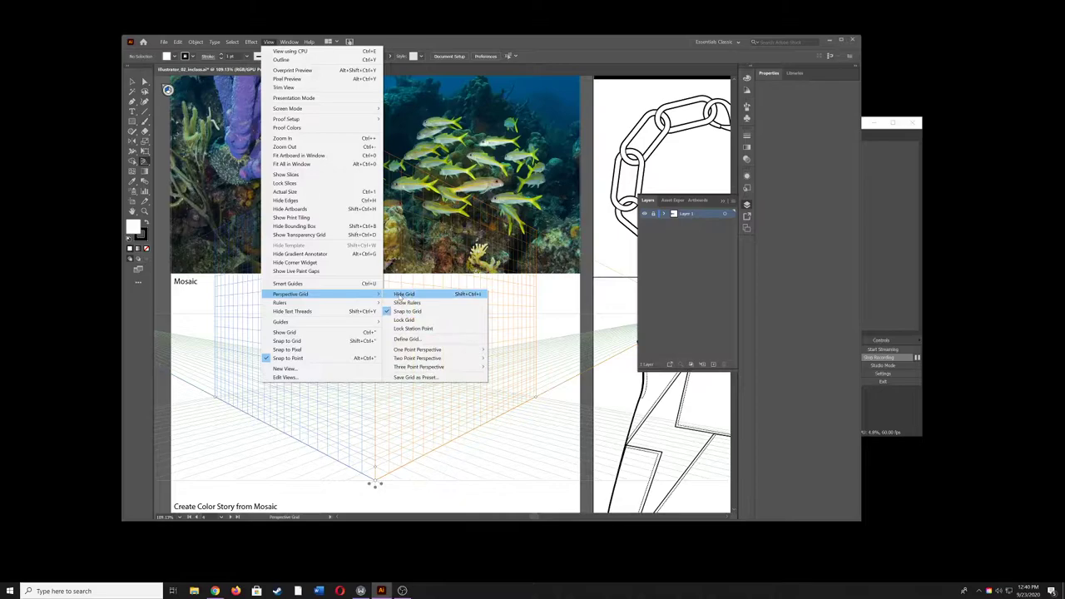
click(404, 294)
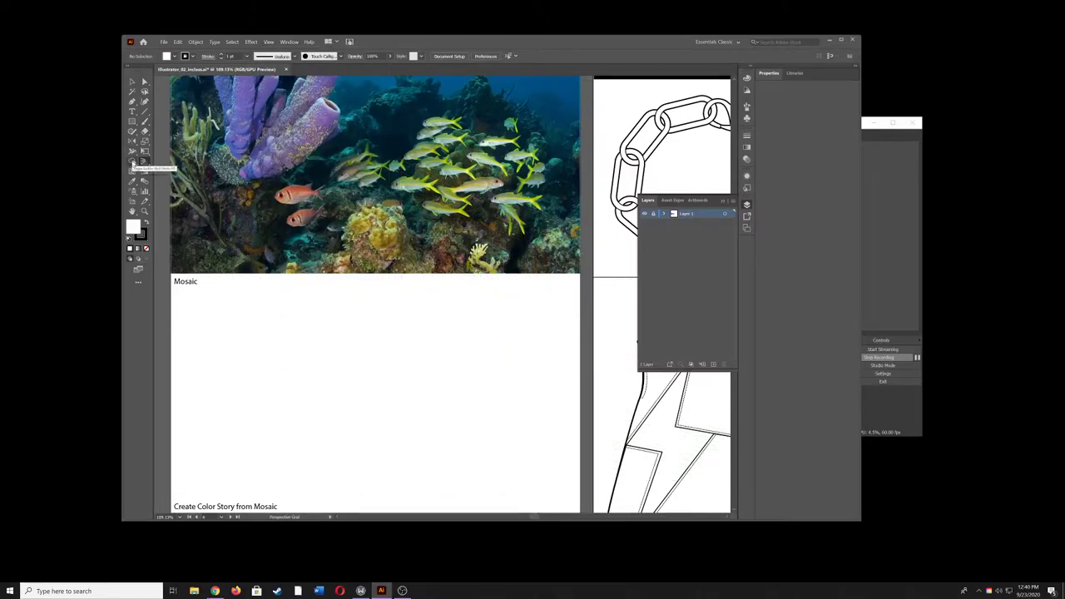
- Try the Live Paint Bucket, which brings the grid back, then hide the perspective grid again
click(132, 161)
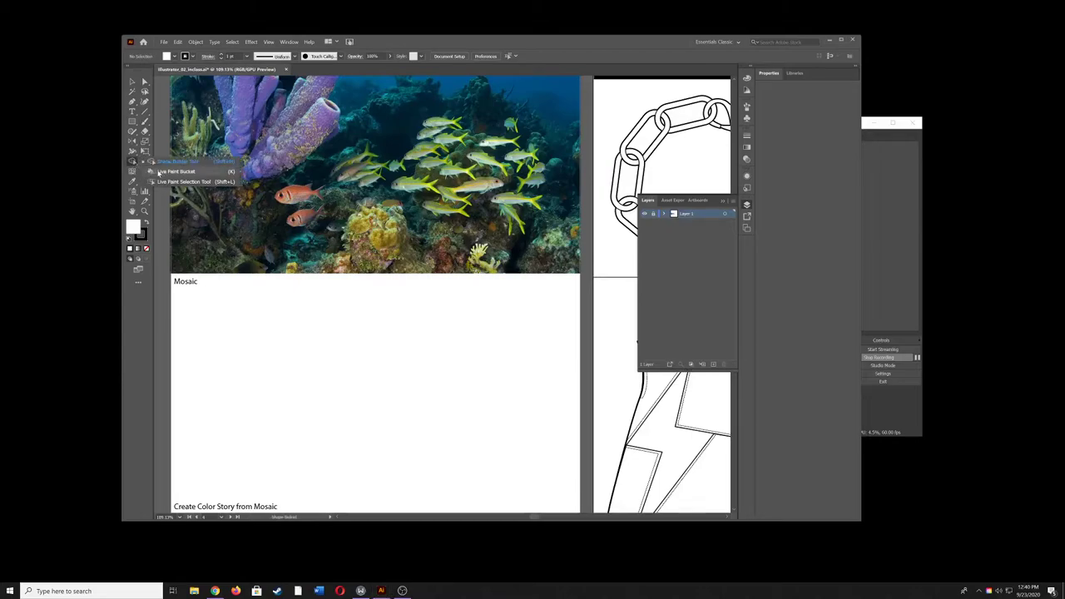
click(157, 172)
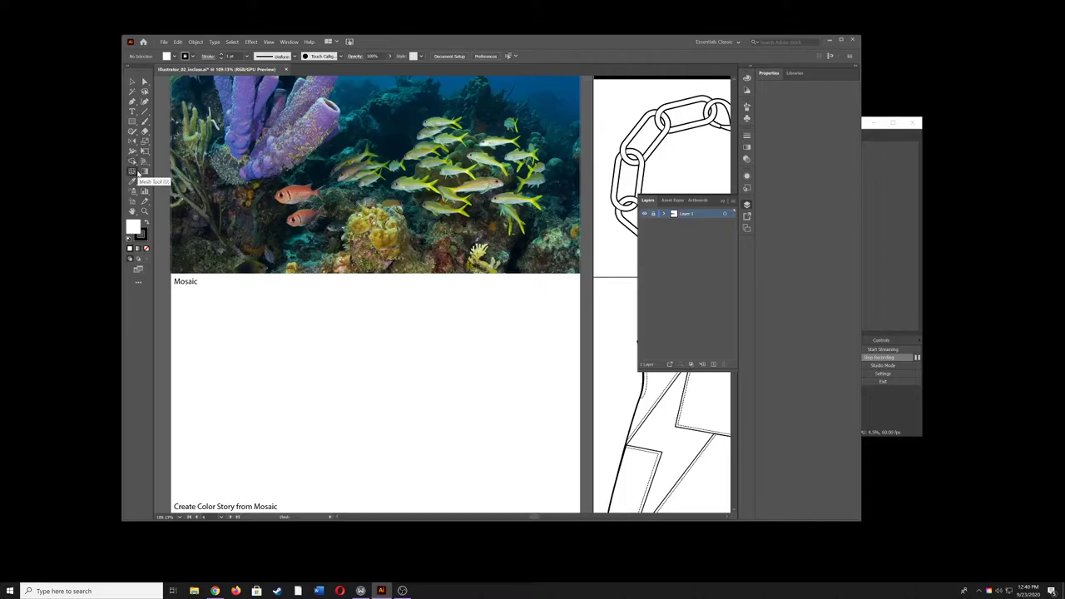
click(145, 162)
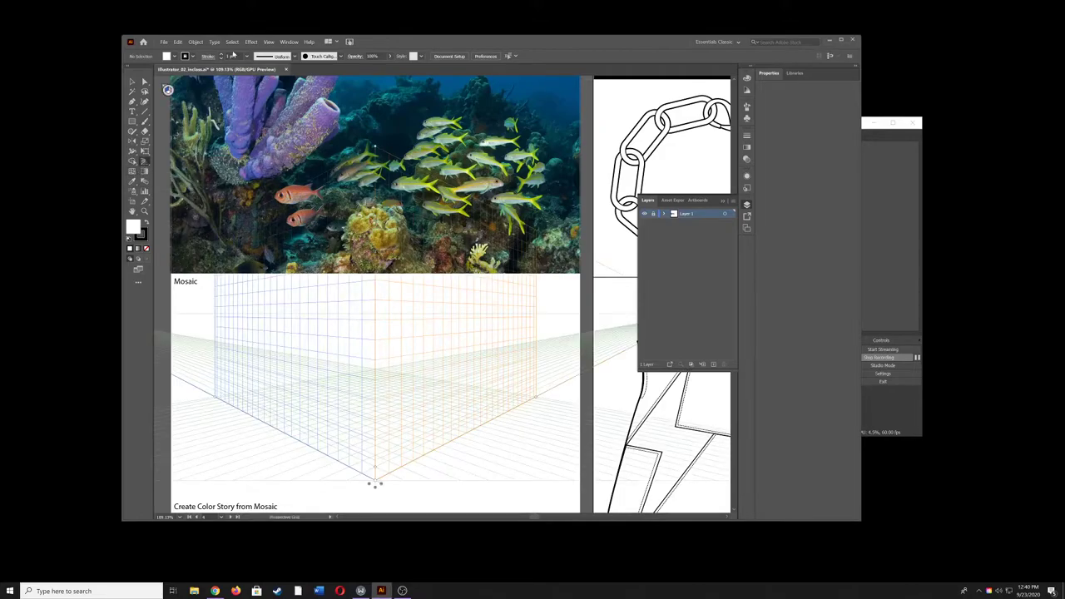
click(269, 41)
mouse_move(347, 294)
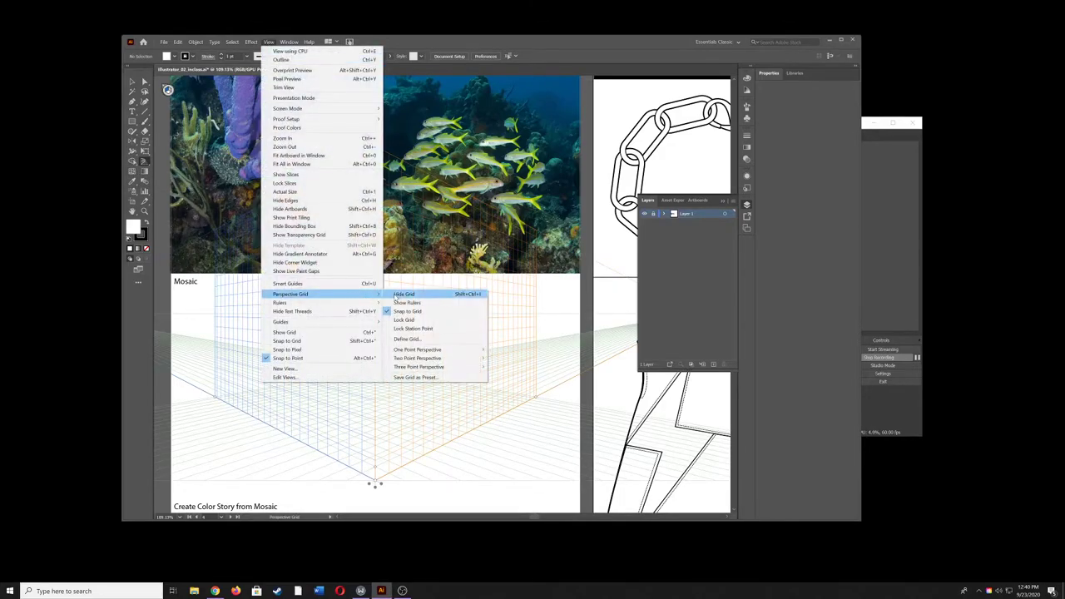
click(399, 295)
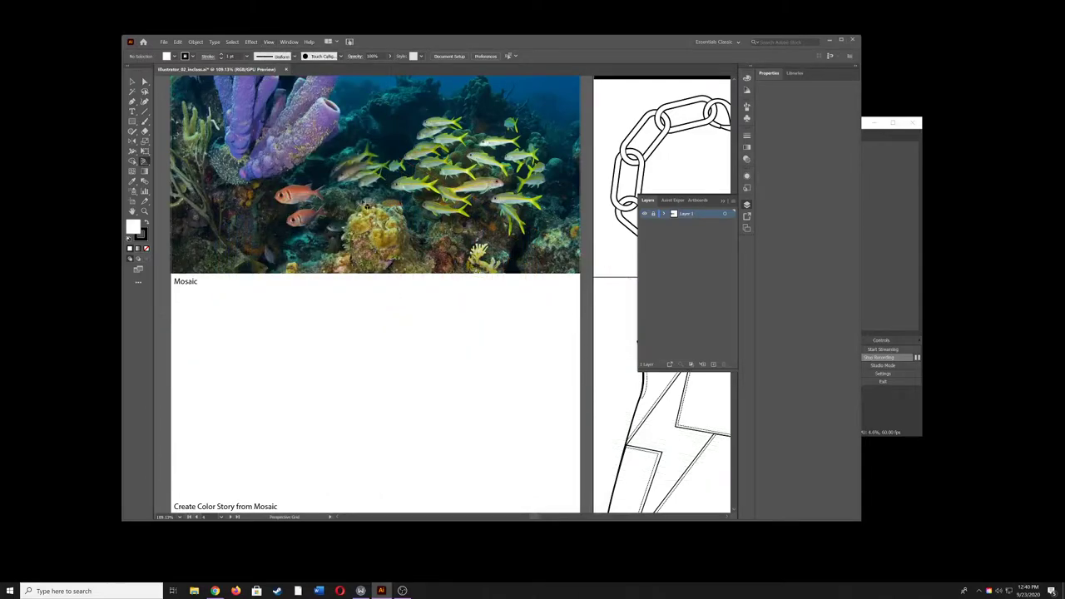
- With the Pencil tool active on the Mosaic artboard, lock Layer 1 in the Layers panel
click(132, 100)
click(434, 318)
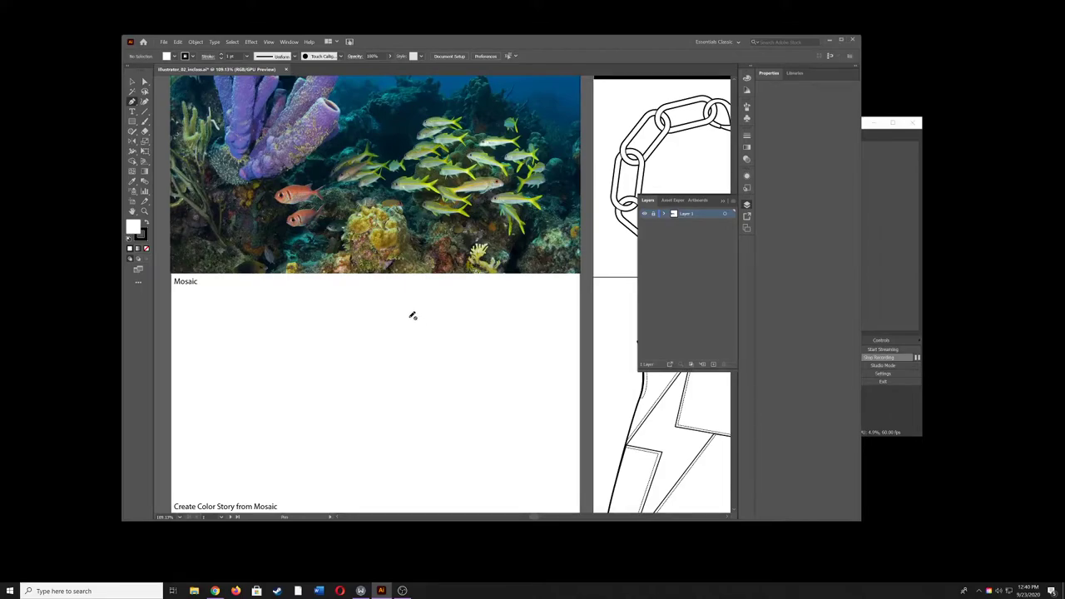
click(724, 202)
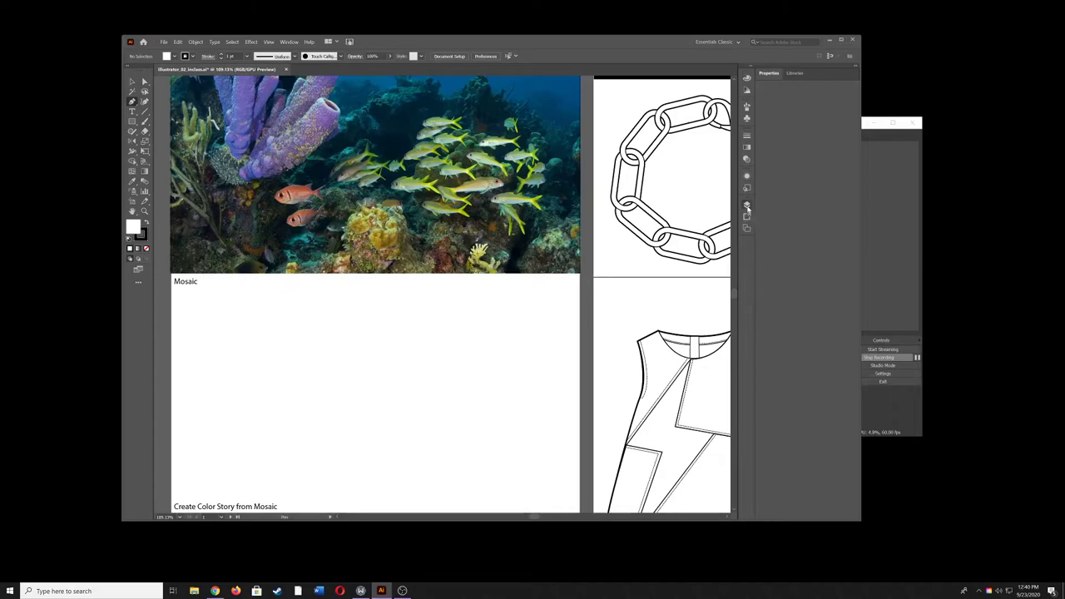
click(747, 212)
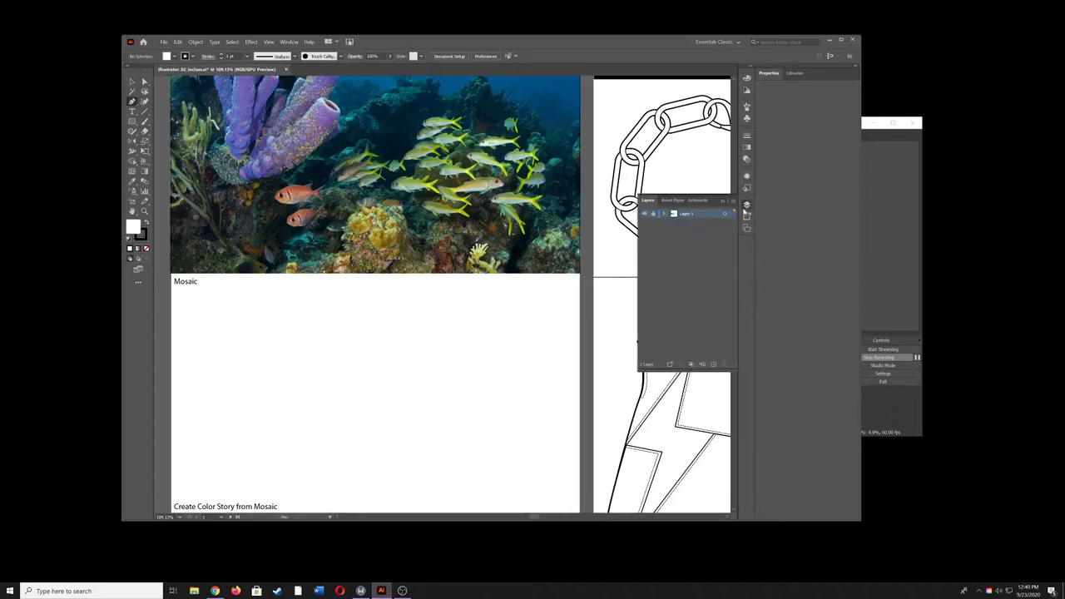
click(654, 214)
- Add Layer 2 and draw a curved Pen path ending at the top right of the Mosaic artboard
click(713, 364)
mouse_move(393, 318)
mouse_down()
mouse_move(380, 330)
mouse_move(405, 364)
mouse_move(443, 368)
mouse_up()
click(456, 317)
key(v)
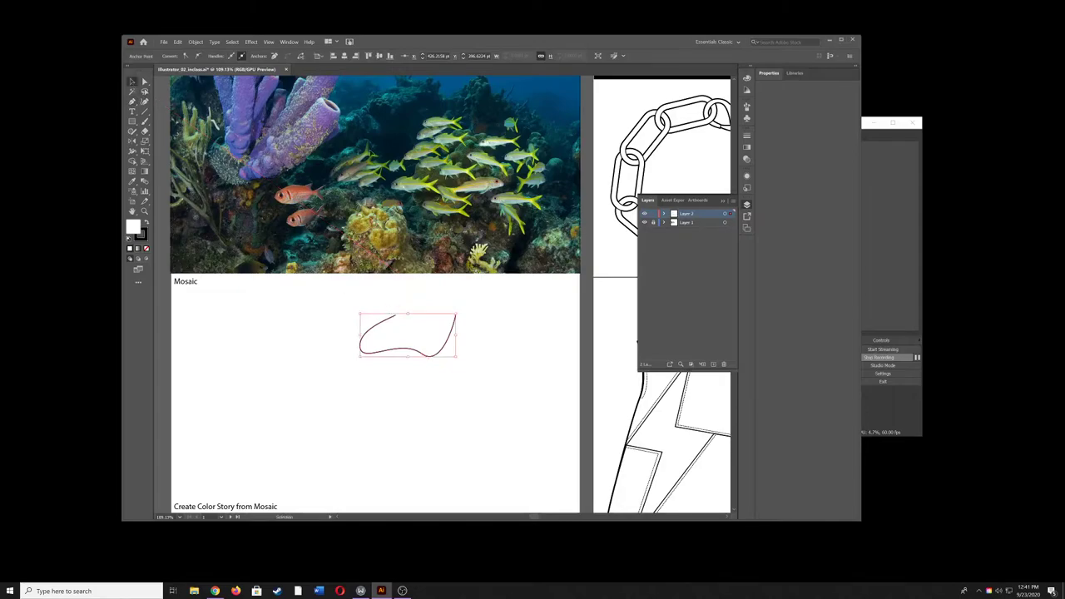
- Switch to Direct Selection and select the curved path's anchors
click(266, 43)
click(361, 305)
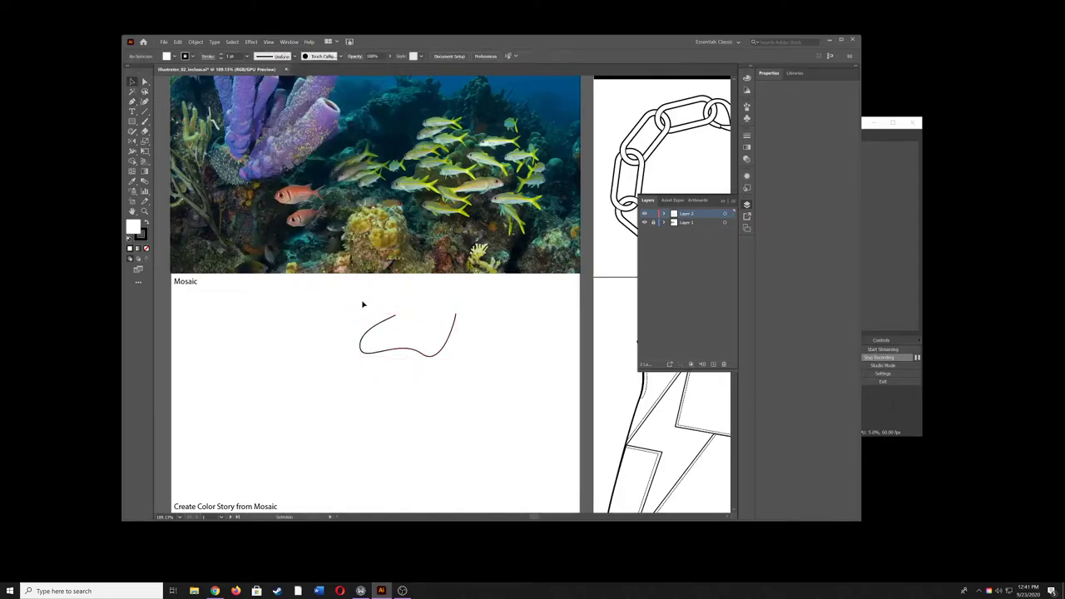
key(a)
click(379, 328)
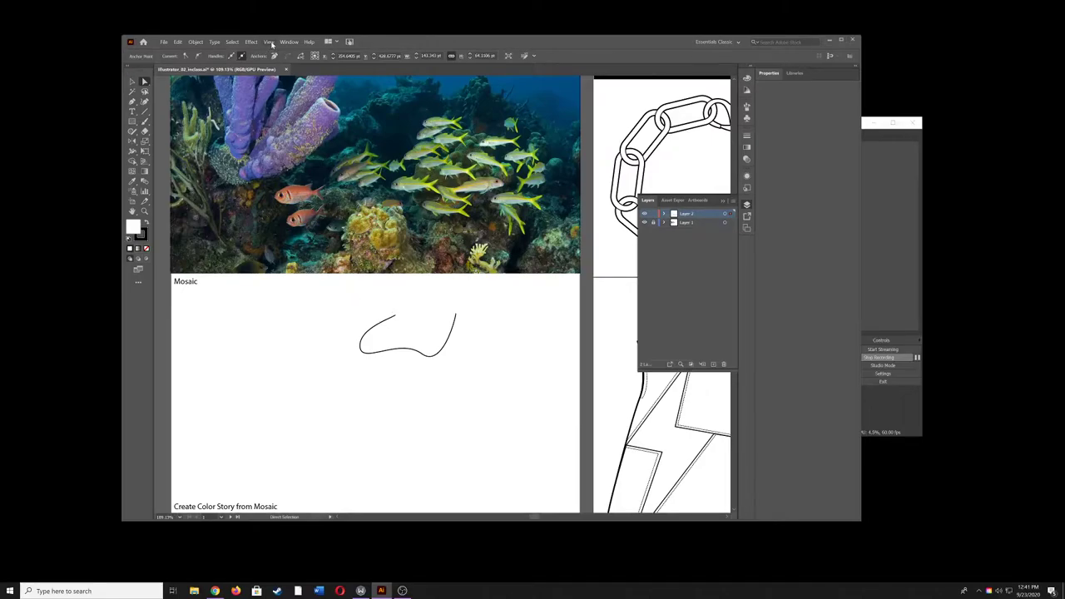
- Turn on Show Edges, then drag the bottom-left anchor's handle to round the lower-left bend
click(270, 41)
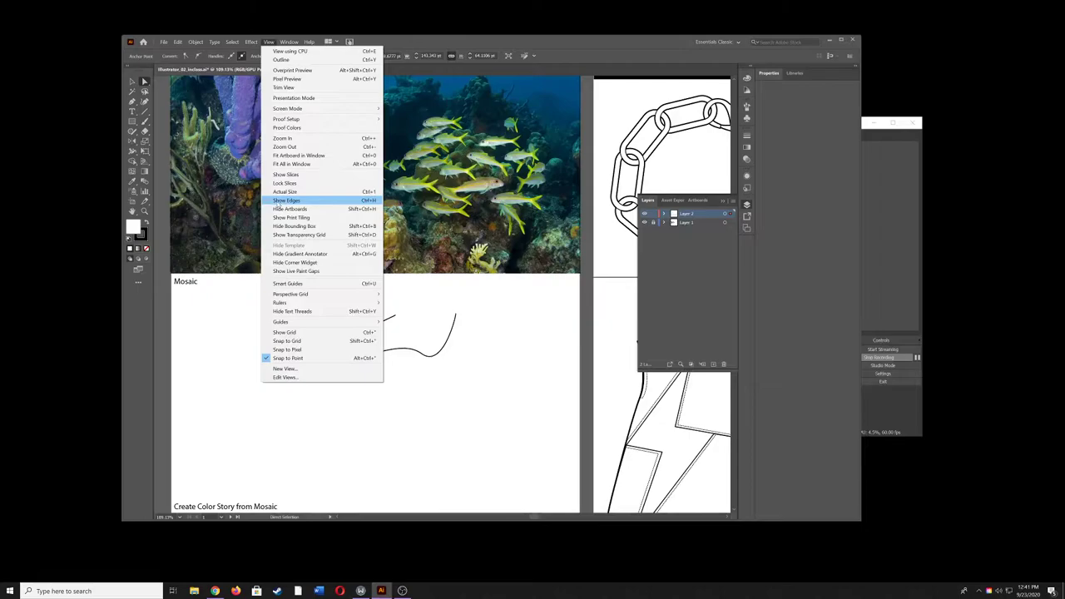
click(279, 205)
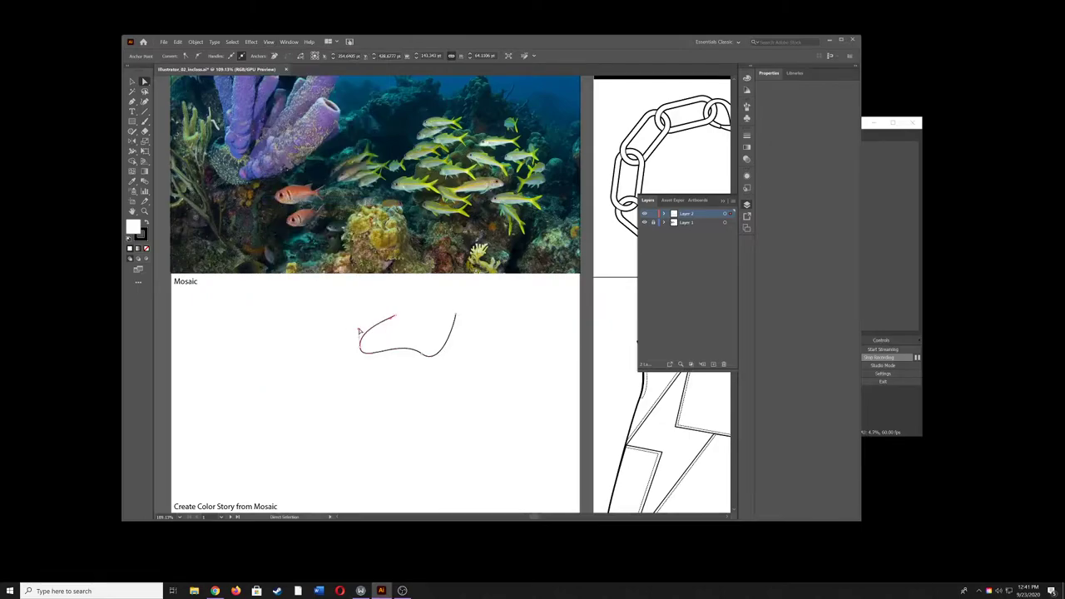
click(360, 351)
drag(361, 329, 338, 332)
- Drag the curve's top anchor up and left so the left side forms a taller arc
click(397, 317)
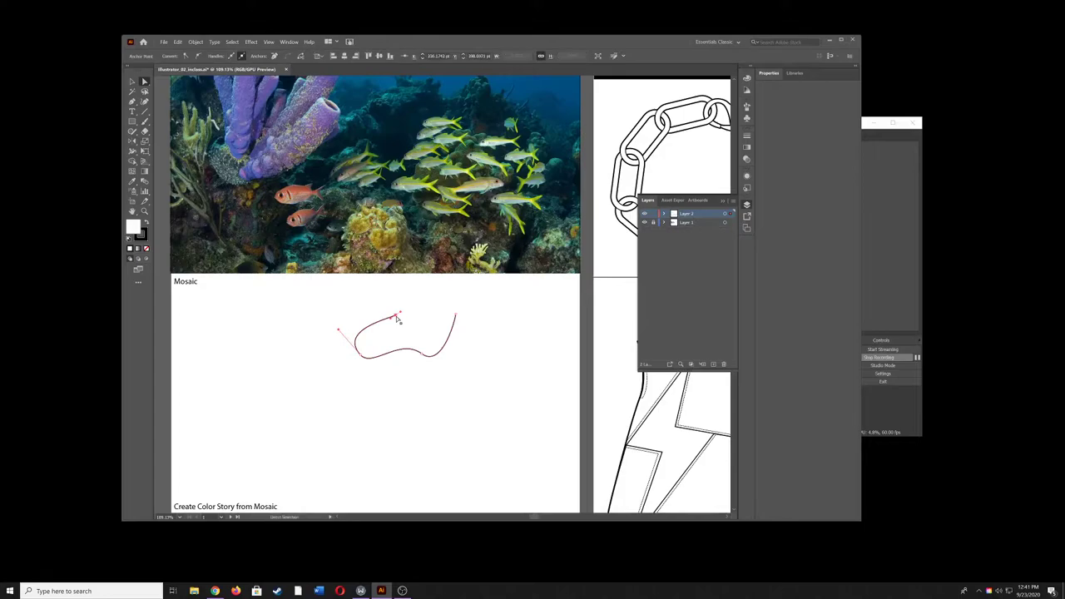
drag(398, 316, 323, 296)
key(p)
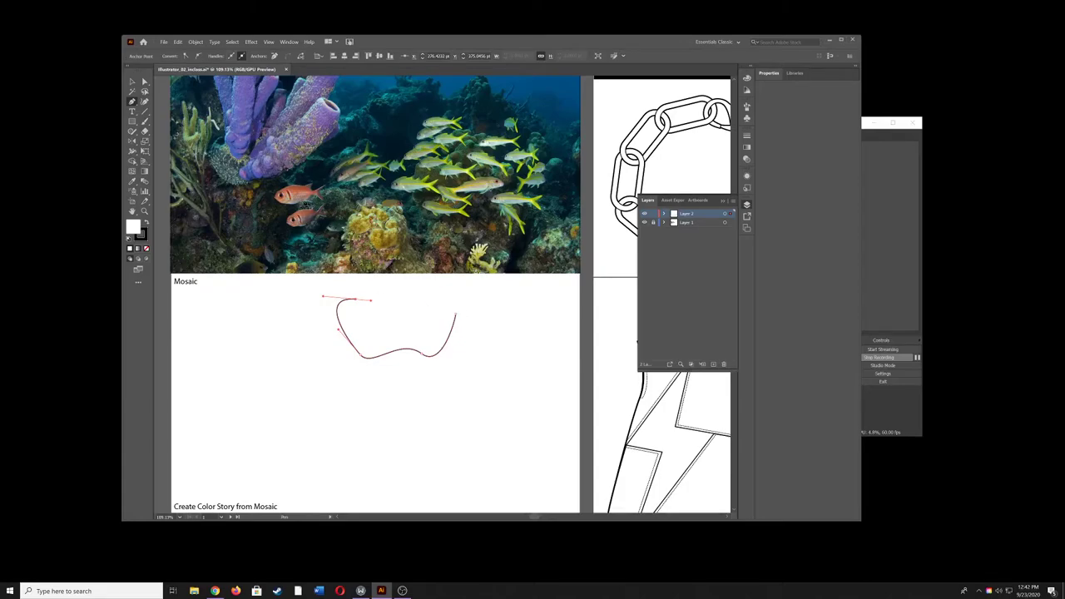
- Switch the workspace to Web, then back to Essentials Classic
click(289, 41)
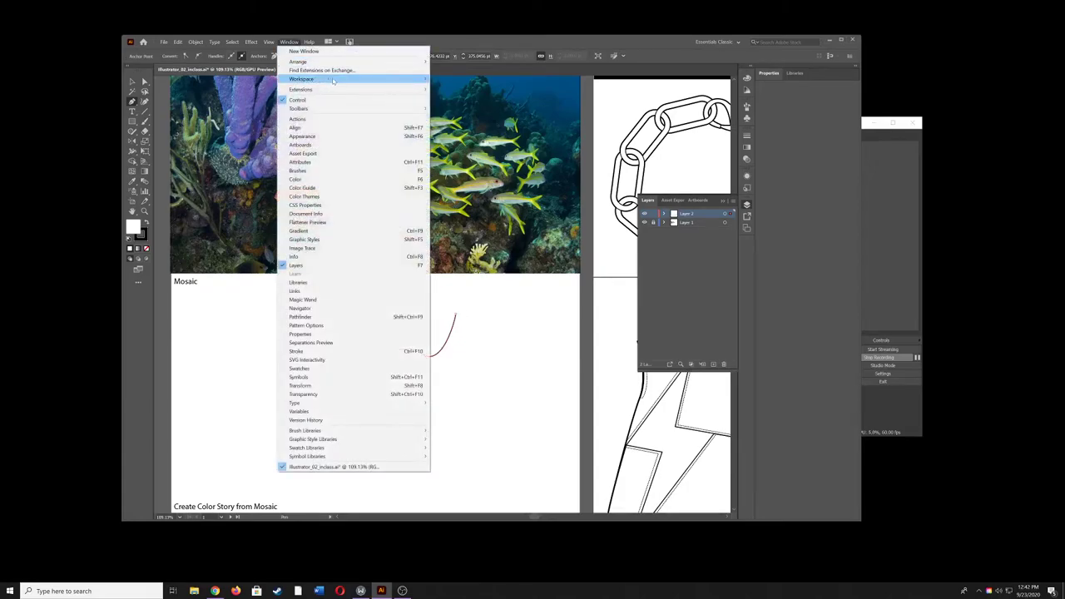
mouse_move(425, 80)
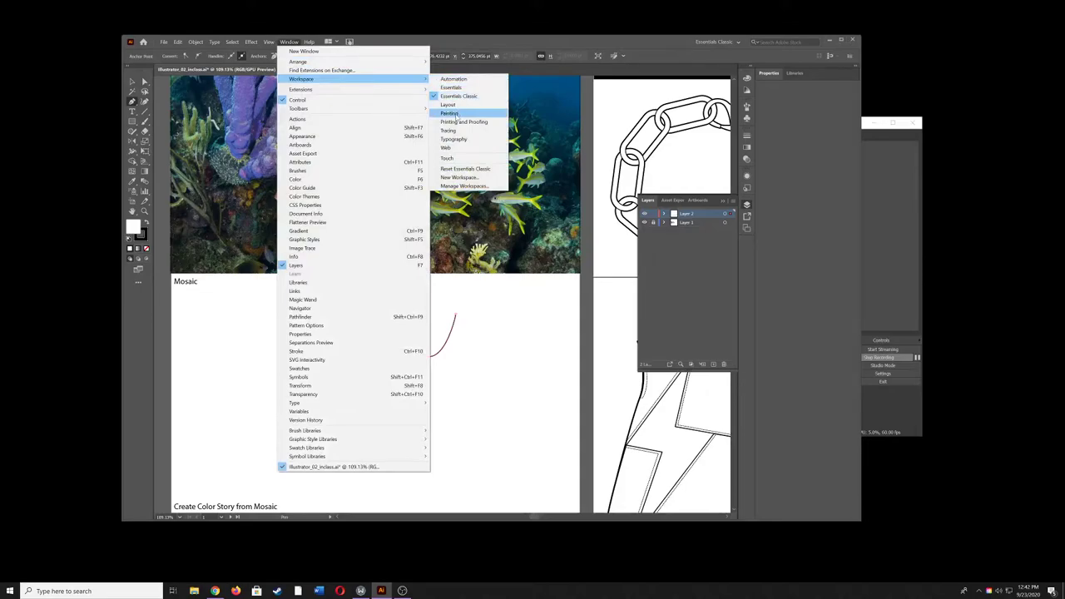
click(446, 147)
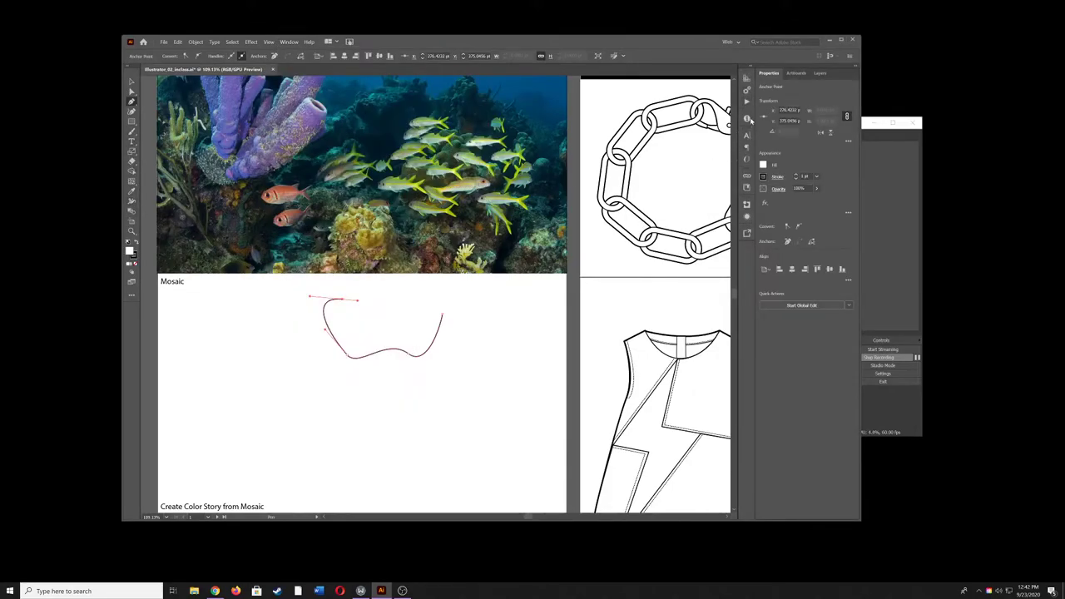
click(289, 42)
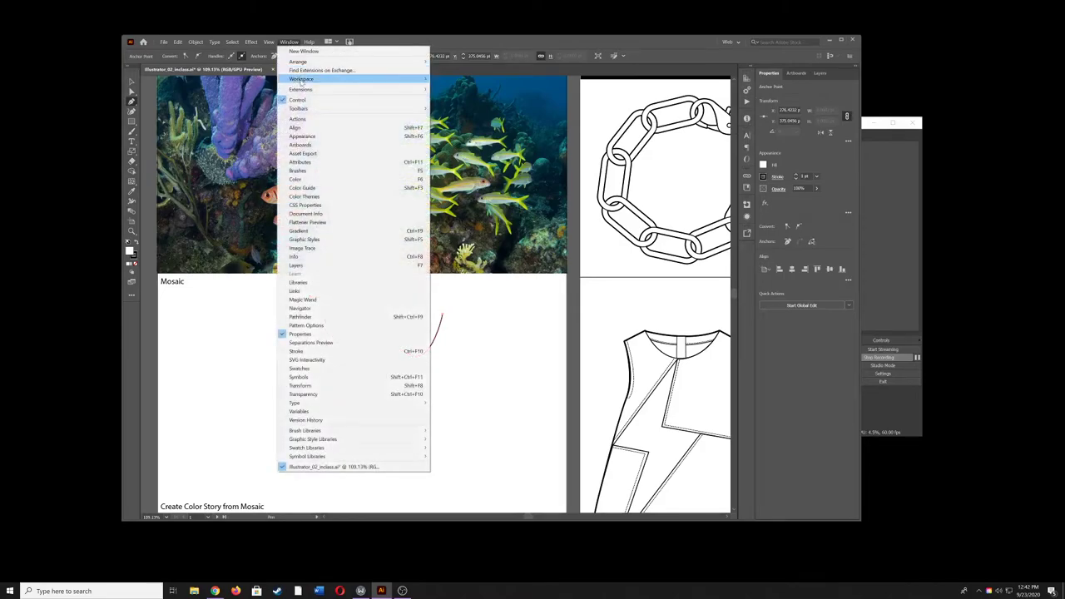
mouse_move(308, 81)
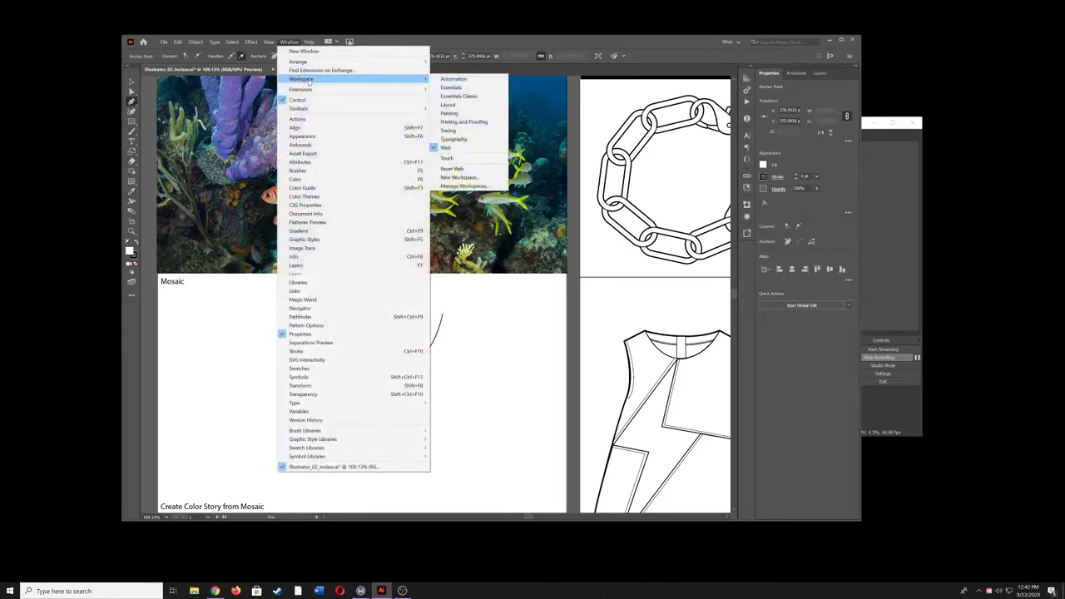
click(472, 98)
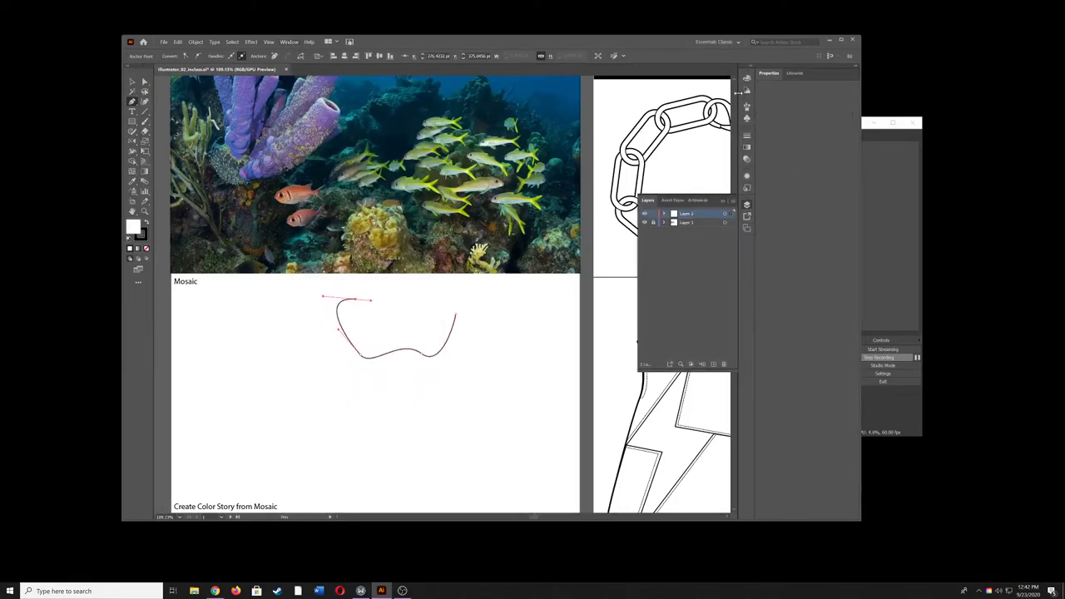
- Reset the Essentials Classic workspace to its default layout
click(289, 42)
mouse_move(381, 85)
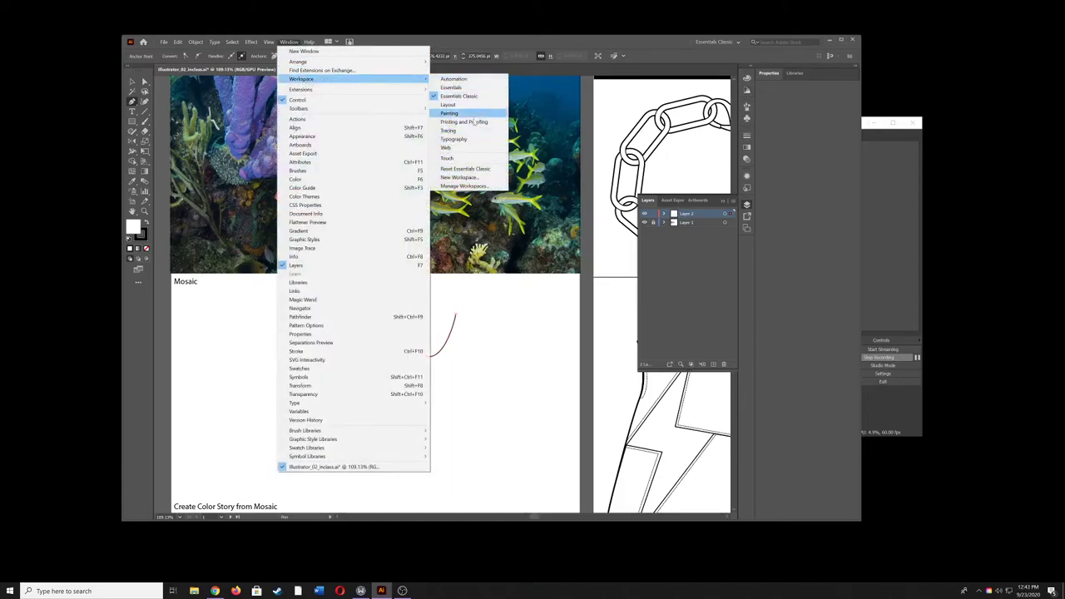
click(471, 169)
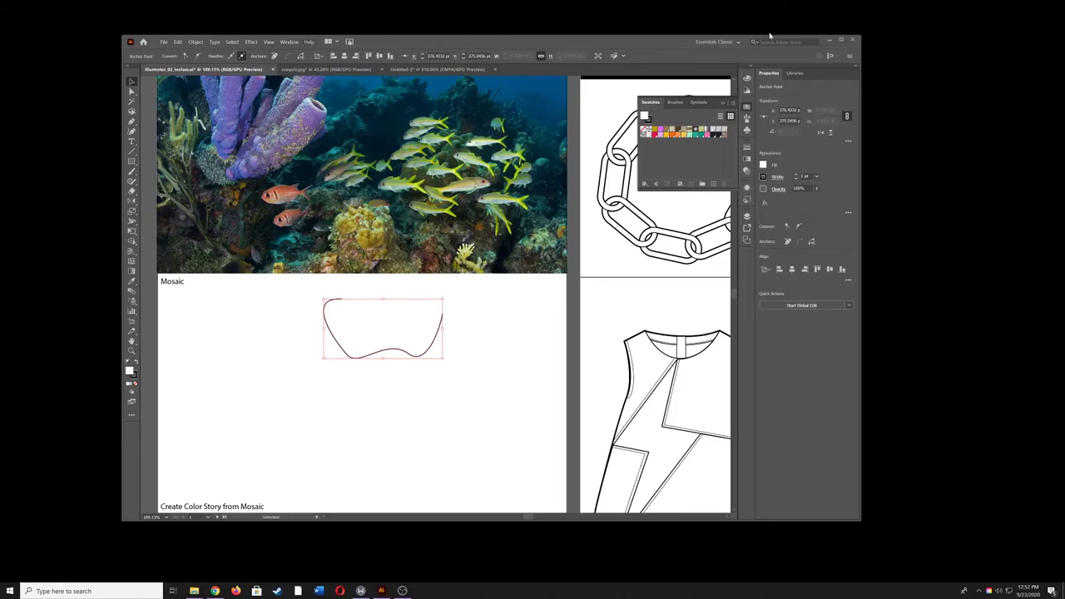
- Shrink the Illustrator window from its top-right corner, then maximize it to fill the screen
drag(854, 39, 819, 78)
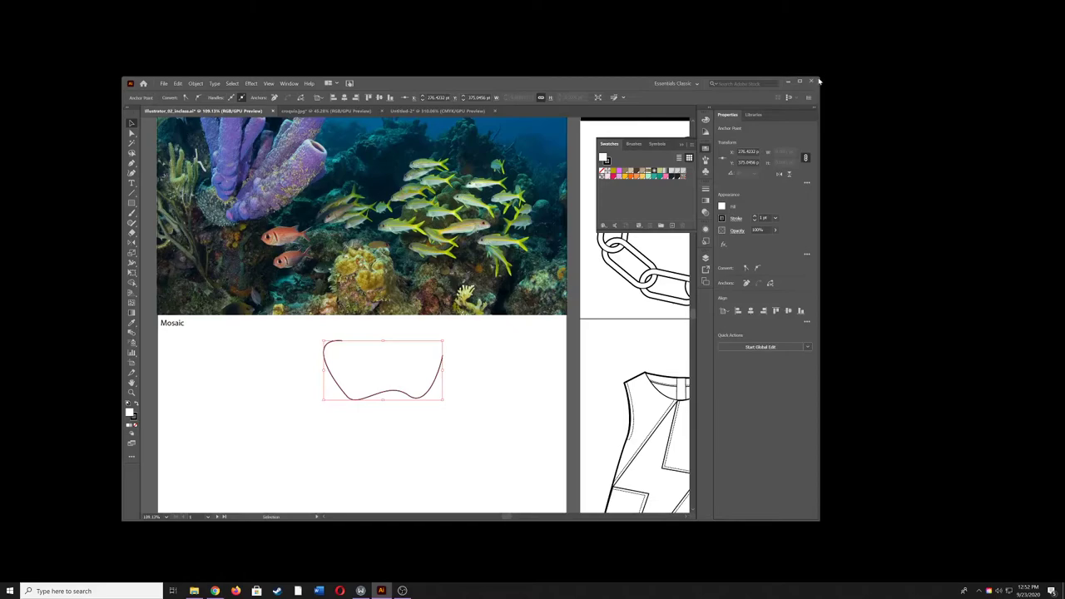
drag(818, 77, 810, 98)
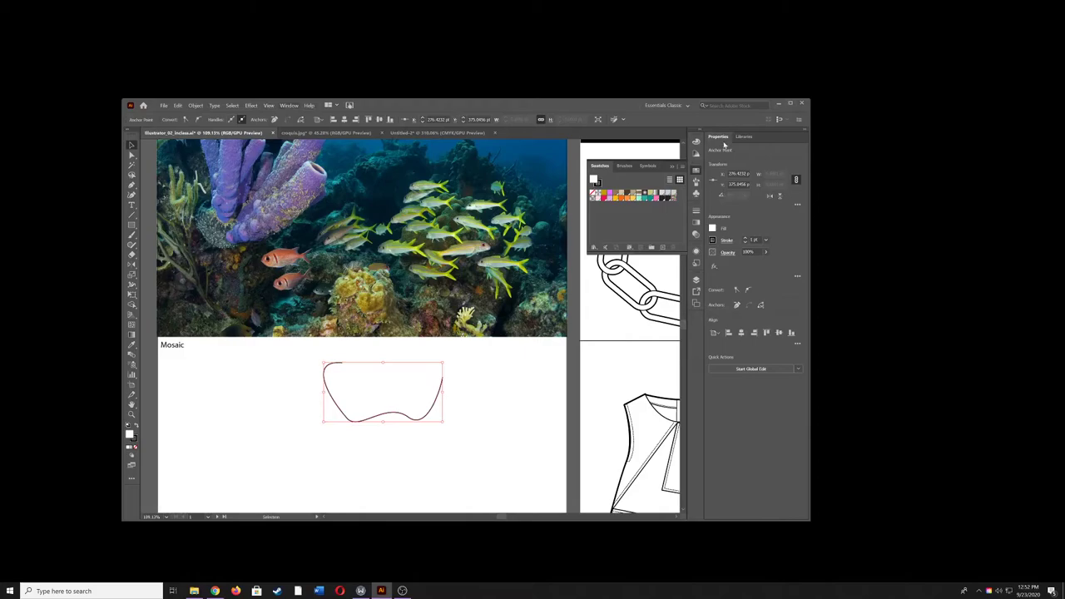
click(790, 105)
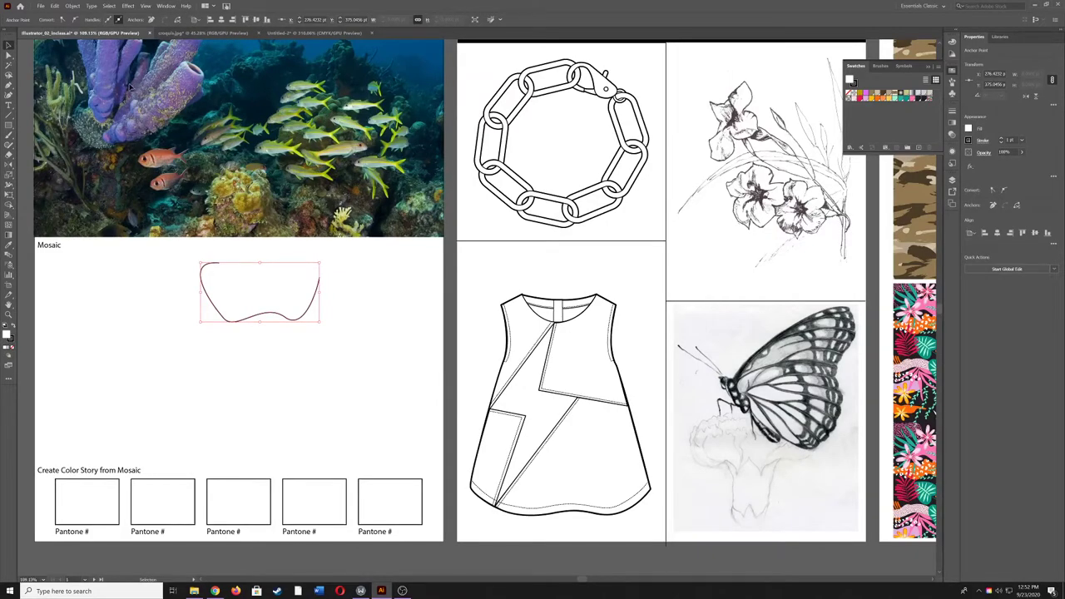
key(Tab)
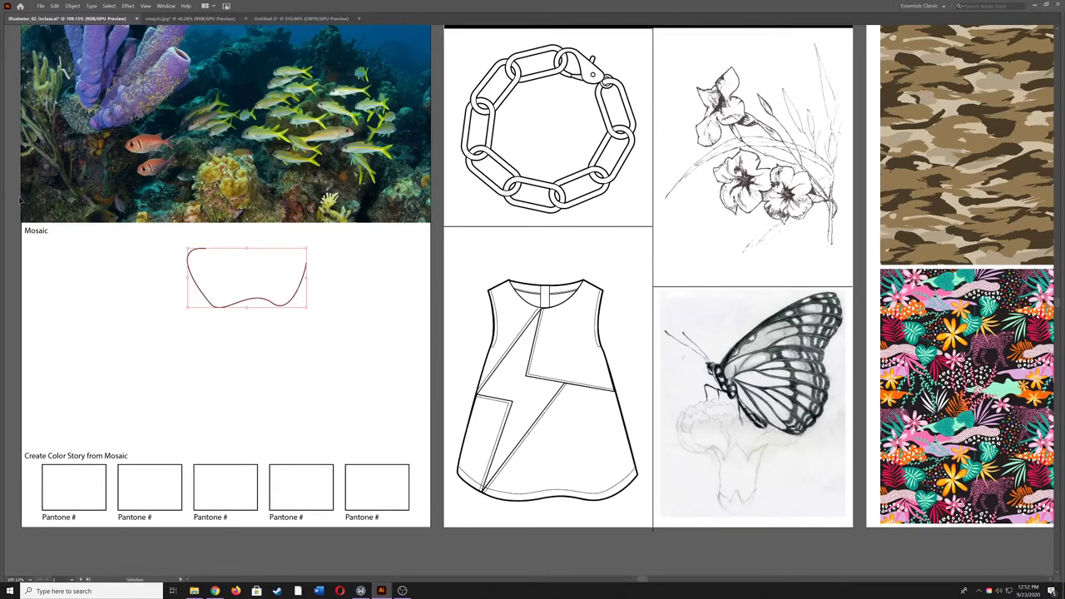
key(Tab)
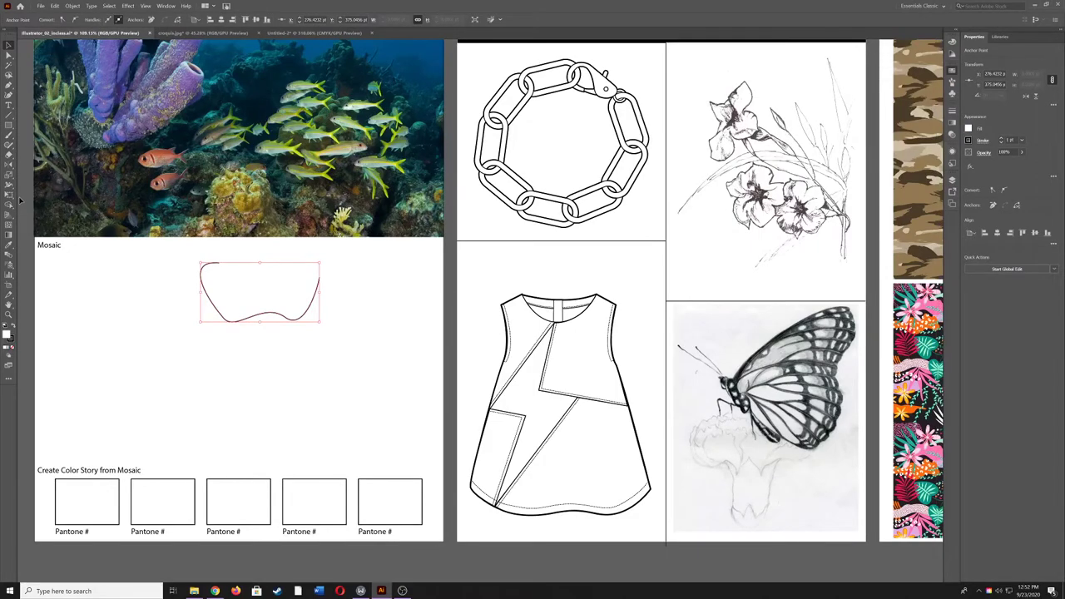
key(Tab)
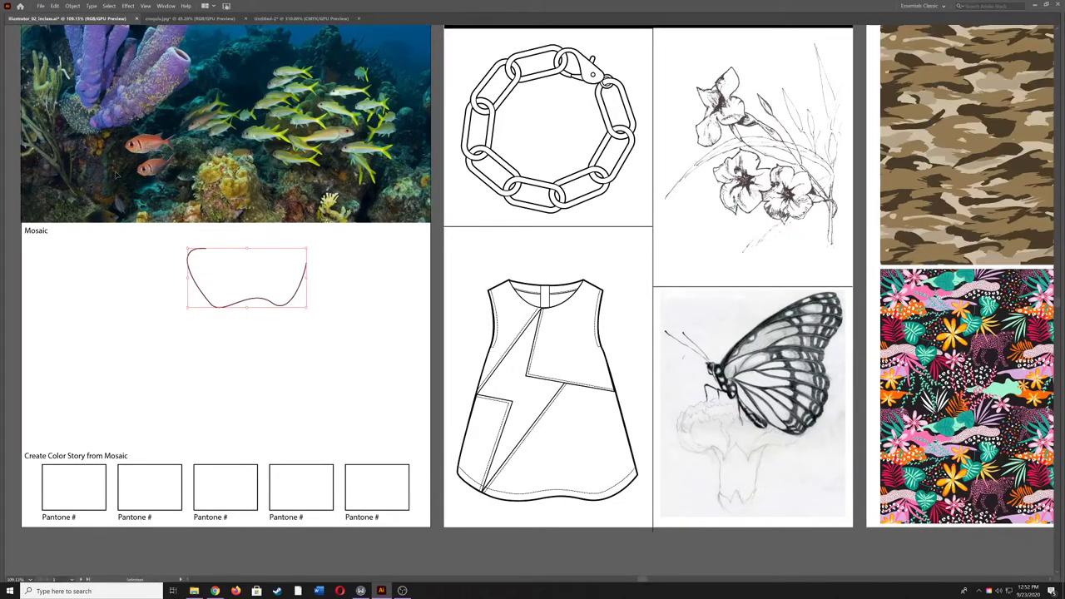
key(Tab)
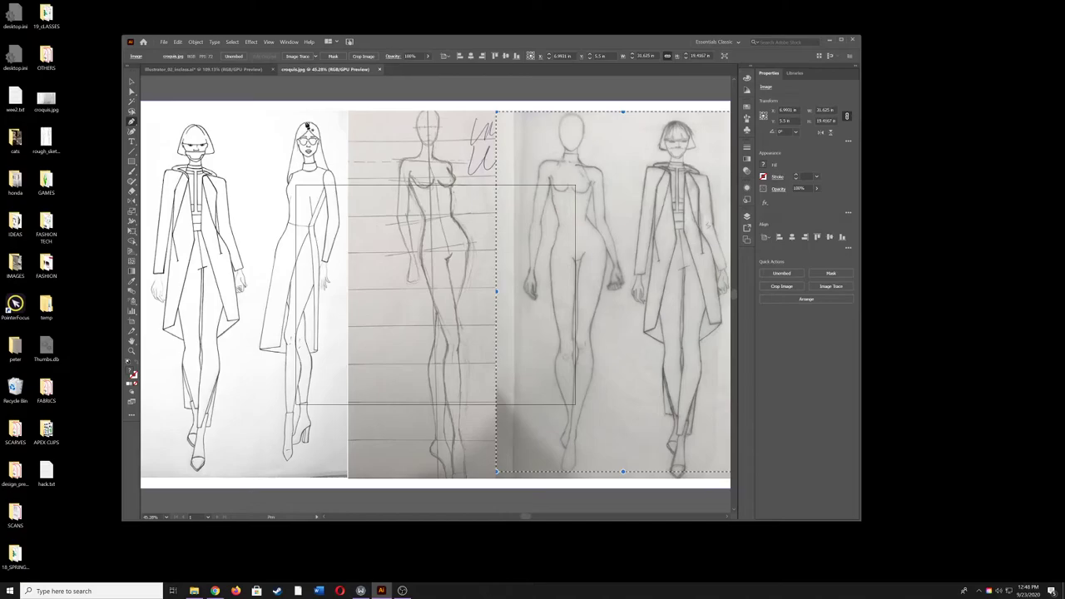
- Trace a curved two-point Pen path along the second figure's head, then select it
click(307, 125)
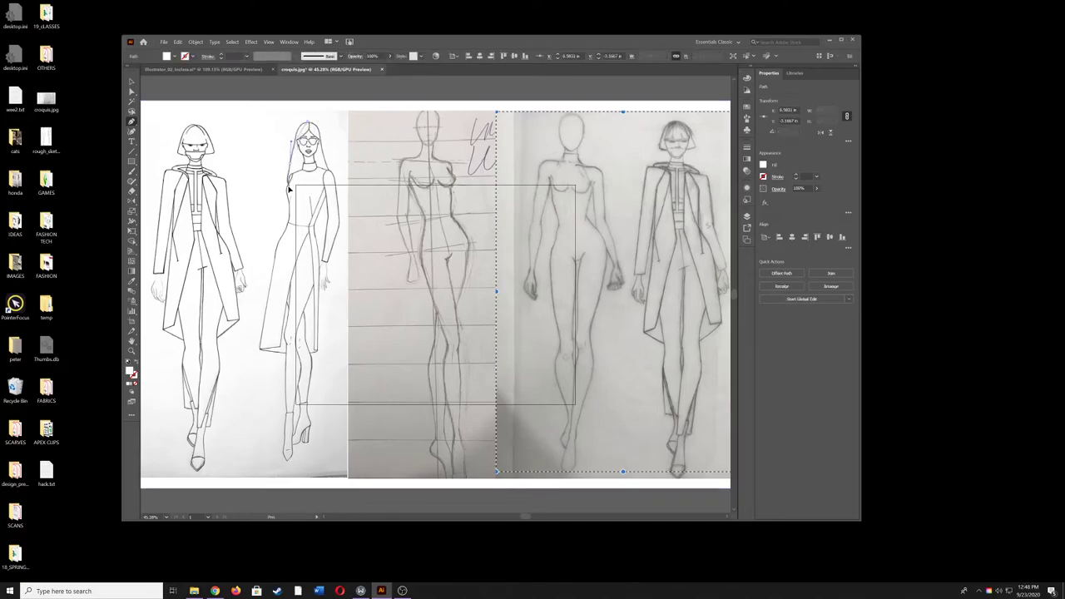
drag(289, 178, 302, 124)
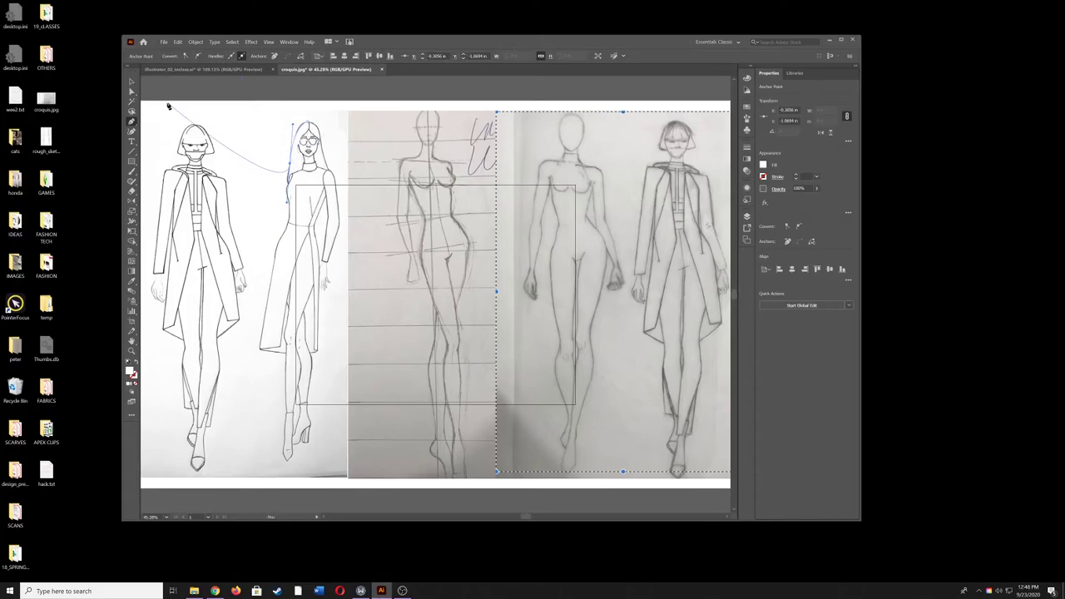
click(131, 83)
click(296, 140)
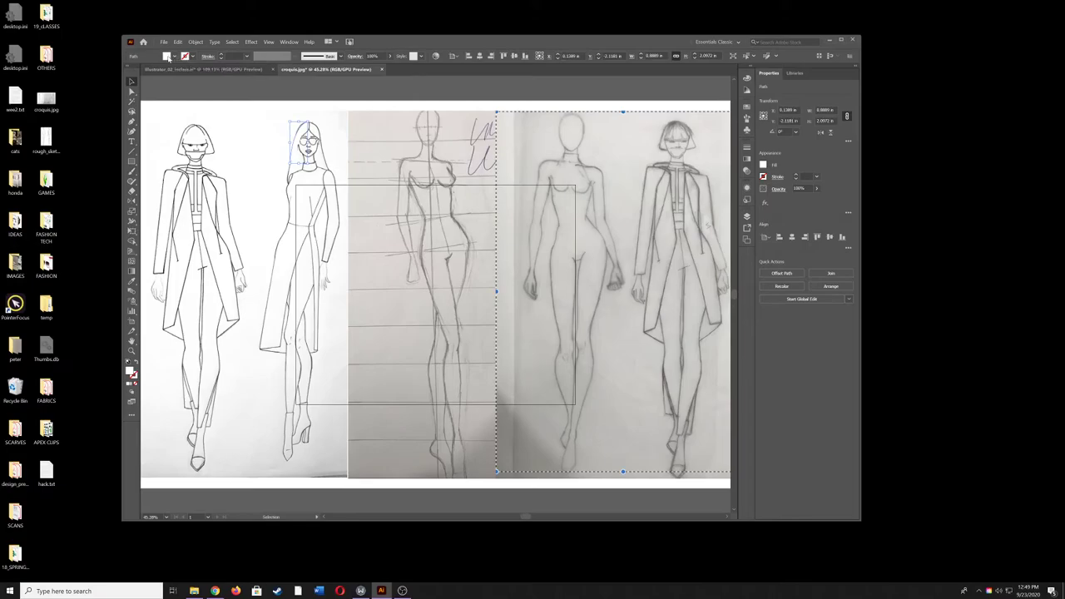
- Set the head path's fill to None, open the Swatches panel, and select the croquis image
click(168, 56)
key(slash)
click(747, 107)
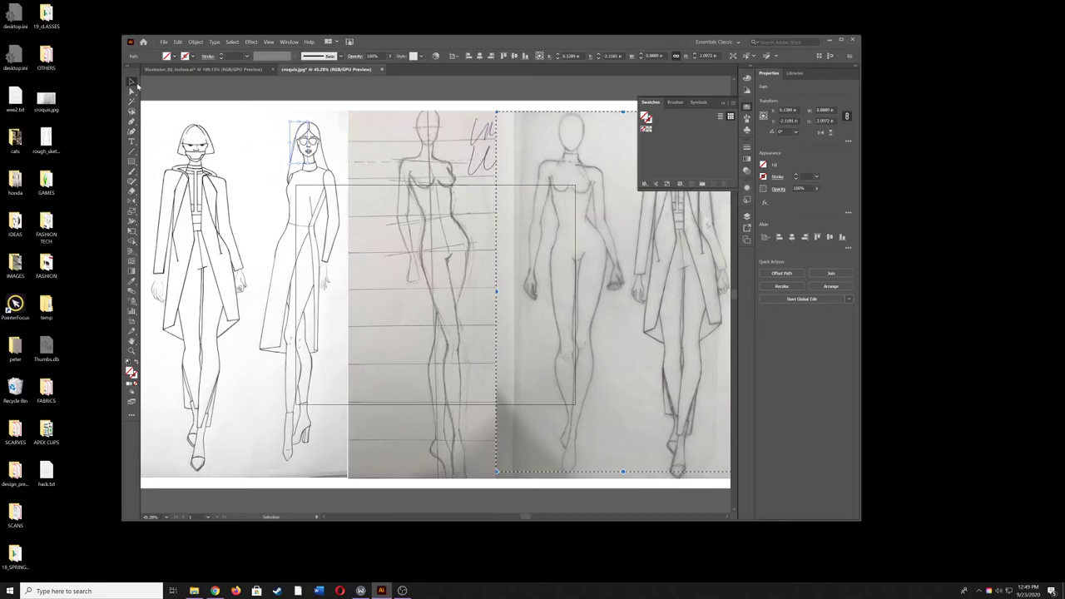
click(388, 188)
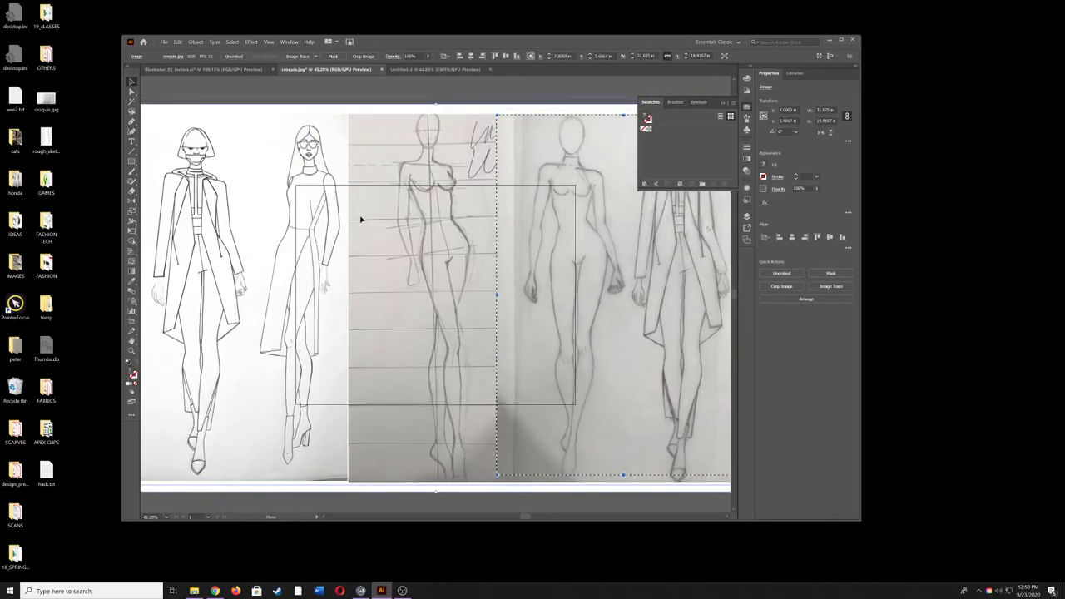
- Switch to the Untitled-2 document and paste the croquis sketch with Edit > Paste
click(178, 42)
key(Escape)
key(ctrl+Tab)
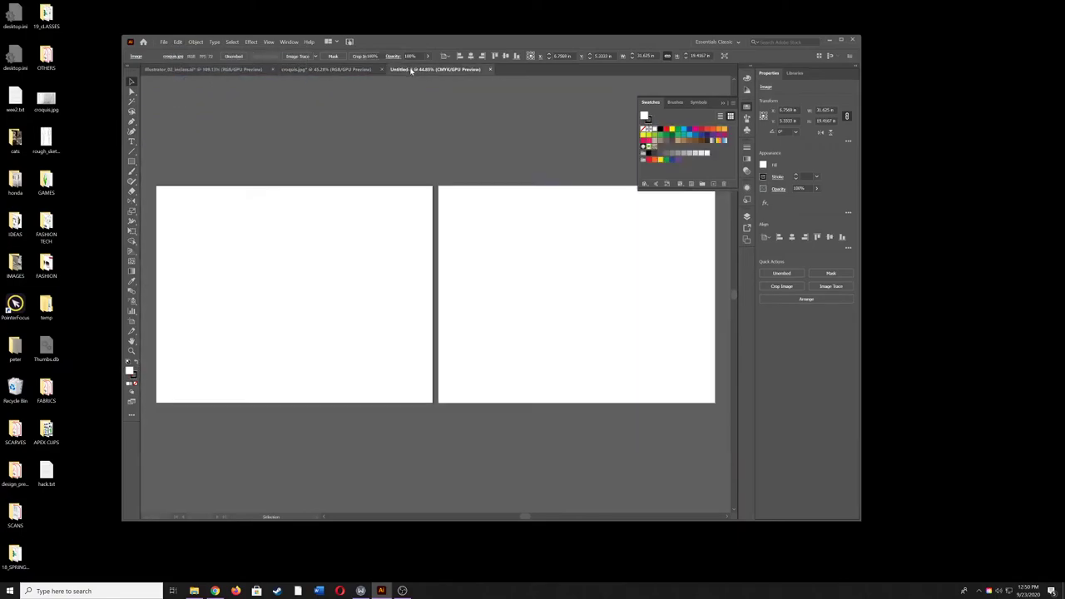
click(178, 41)
click(200, 81)
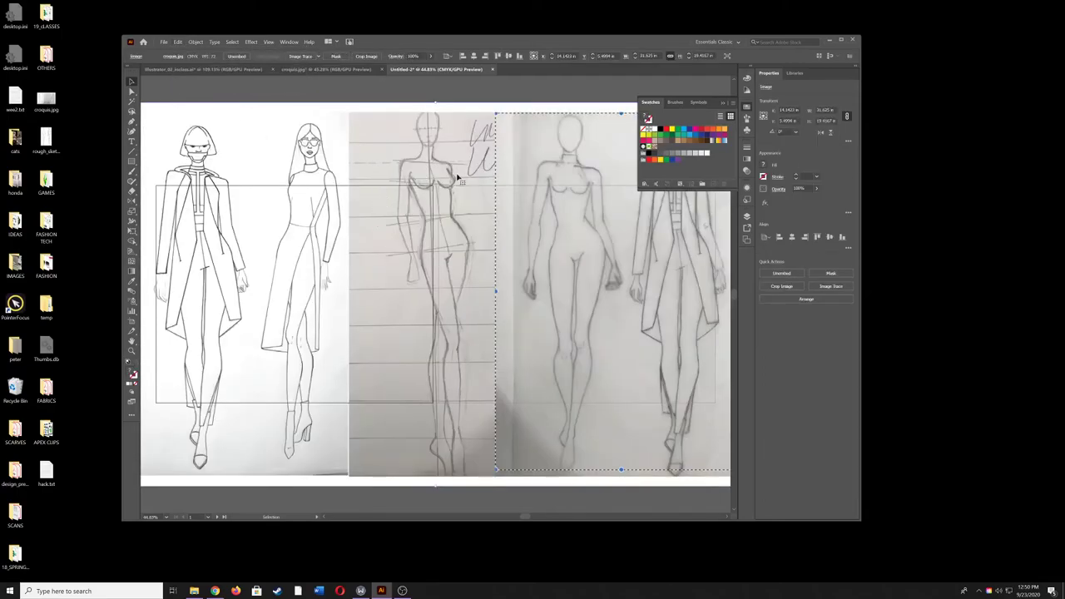
- Move the pasted sketch and scale it down from its top-left corner onto the left artboard
drag(479, 230, 480, 231)
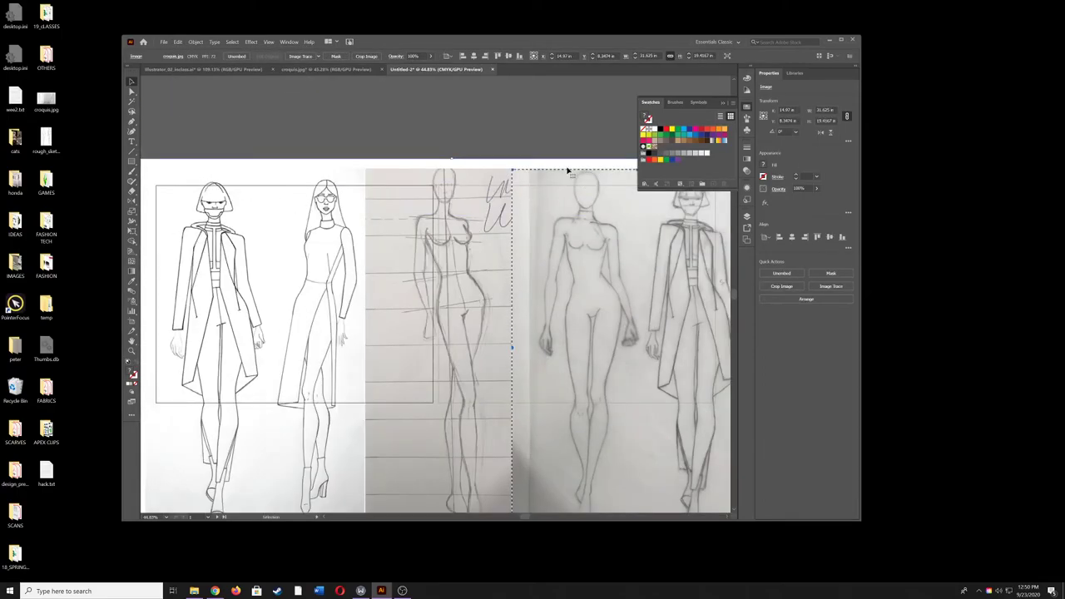
scroll(369, 222, left, 2)
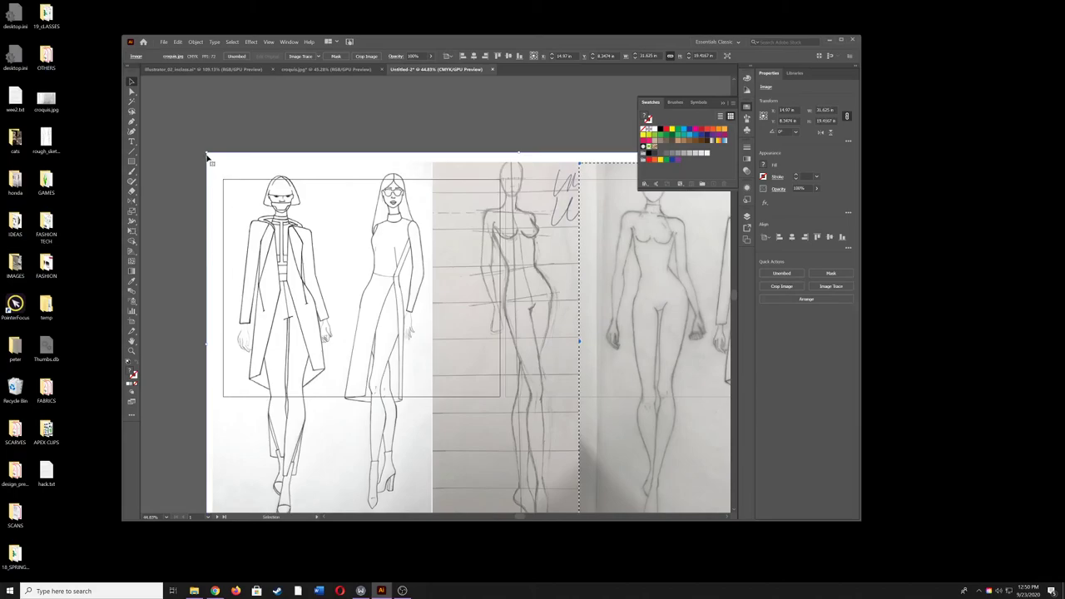
mouse_move(208, 155)
mouse_down()
mouse_move(351, 250)
mouse_move(405, 320)
mouse_move(357, 213)
mouse_move(353, 242)
mouse_move(508, 339)
mouse_move(457, 276)
mouse_move(281, 211)
mouse_move(238, 184)
mouse_move(323, 241)
mouse_up()
drag(402, 294, 308, 258)
- Draw a two-point Pen curve along the left edge of the first figure's hair
key(z)
drag(254, 232, 450, 234)
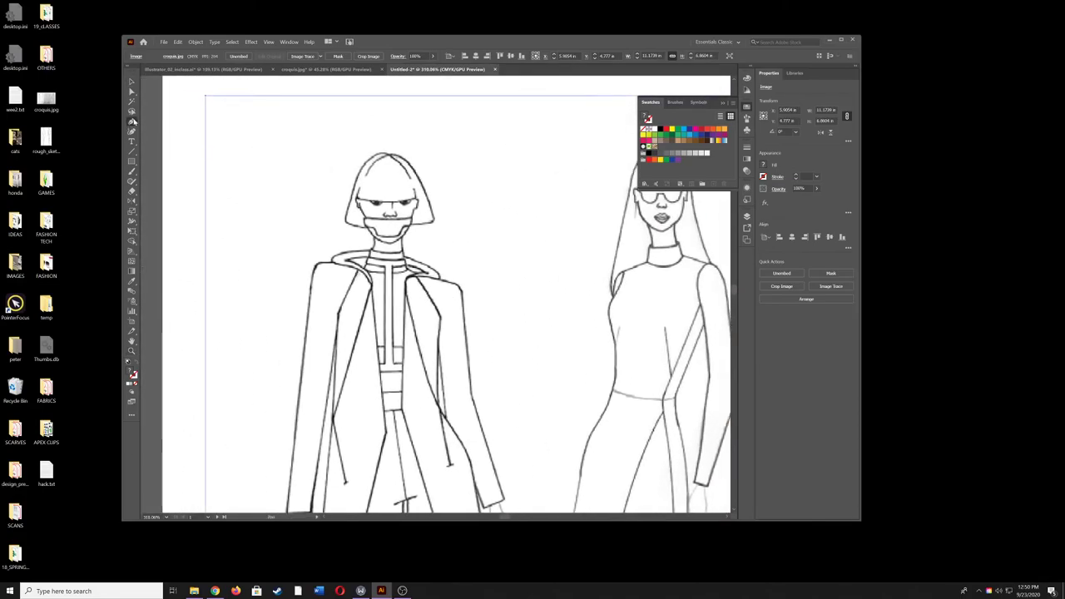
click(132, 120)
click(346, 223)
click(386, 155)
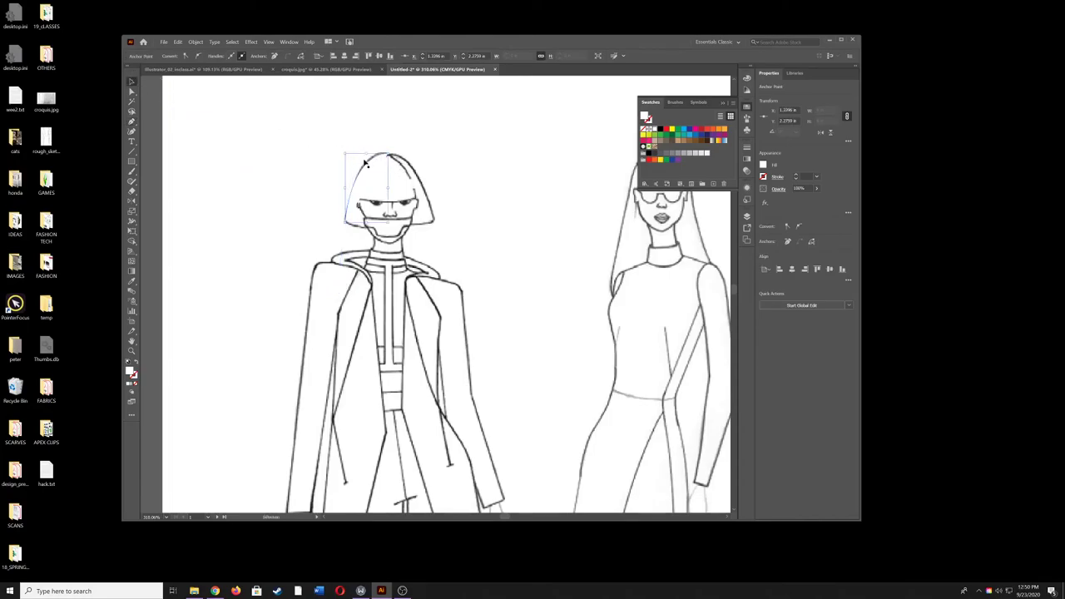
key(Escape)
- Give the hair path no fill and a teal stroke
click(173, 57)
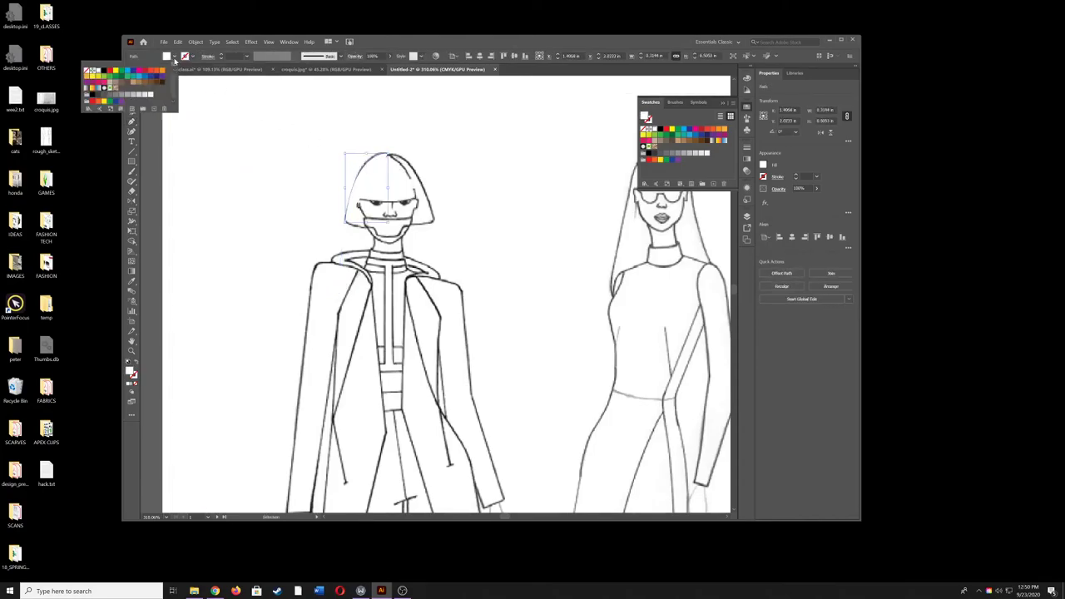
click(87, 71)
click(187, 56)
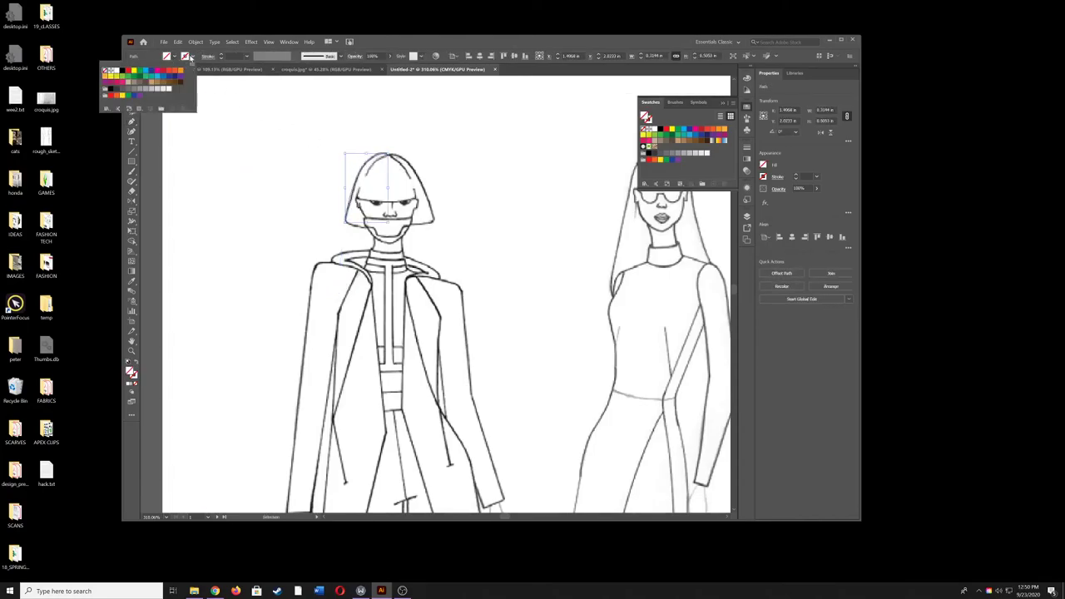
click(135, 80)
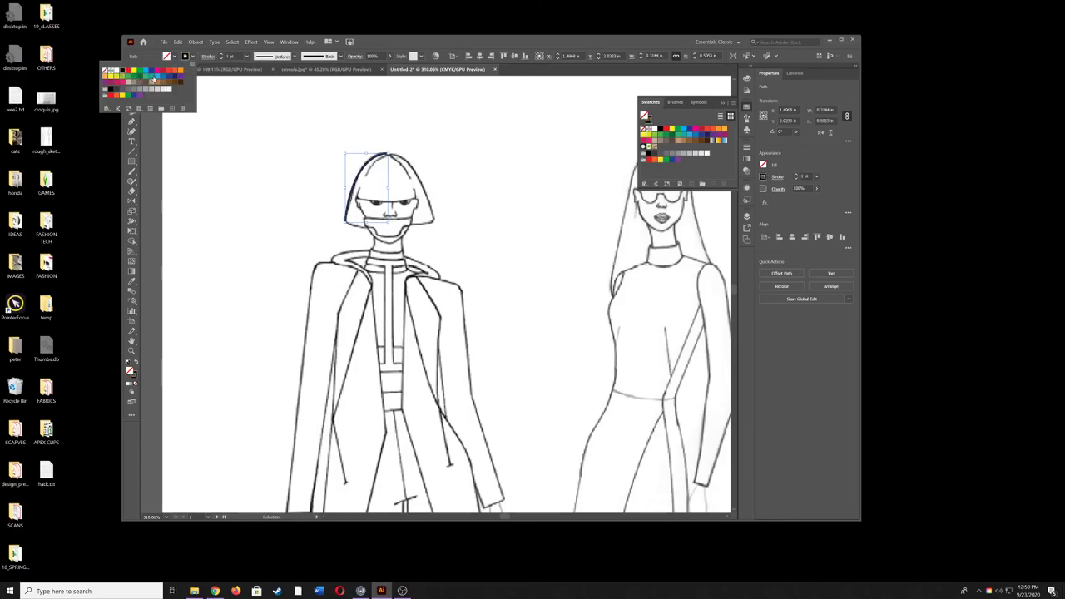
click(154, 80)
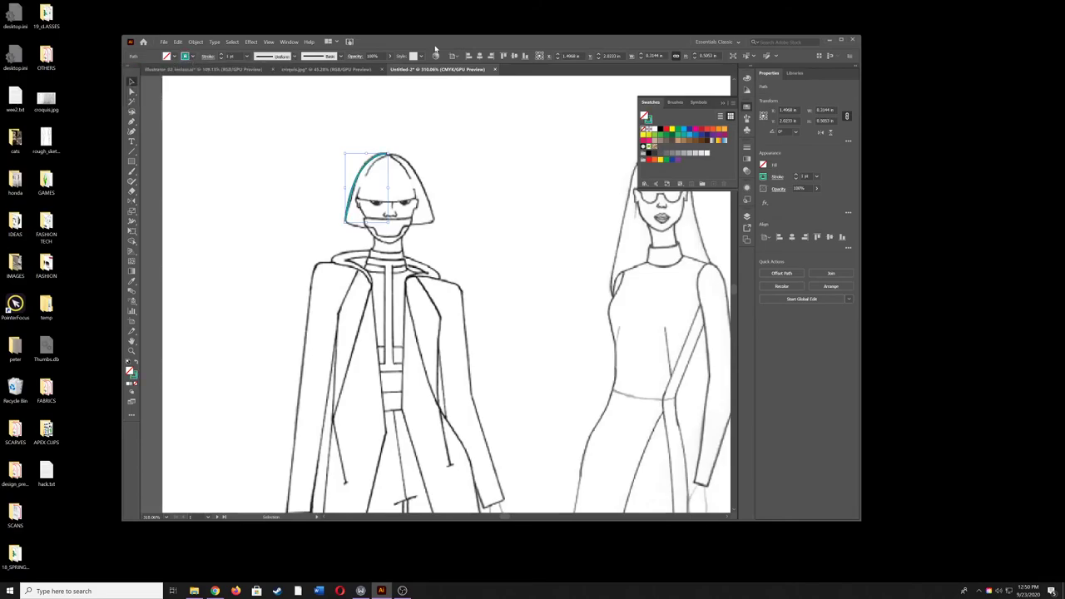